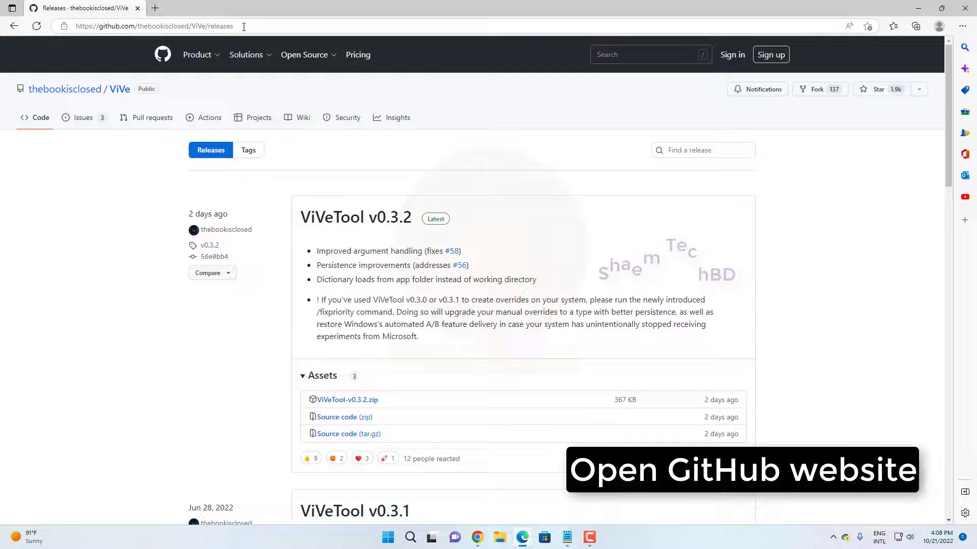
# Download ViVeTool-v0.3.2.zip from the GitHub release assets and show it in its folder.
pyautogui.click(290, 26)
pyautogui.click(129, 351)
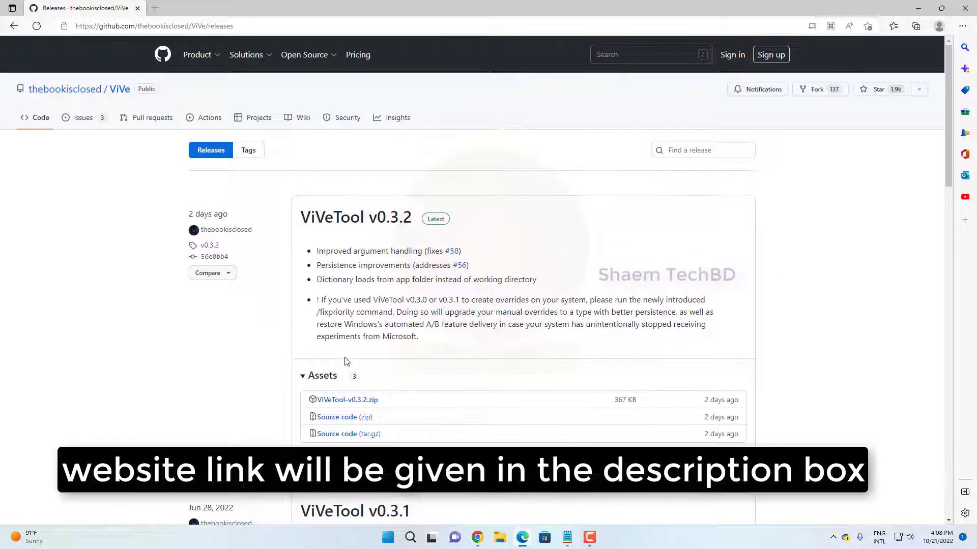
pyautogui.scroll(-2, 320, 358)
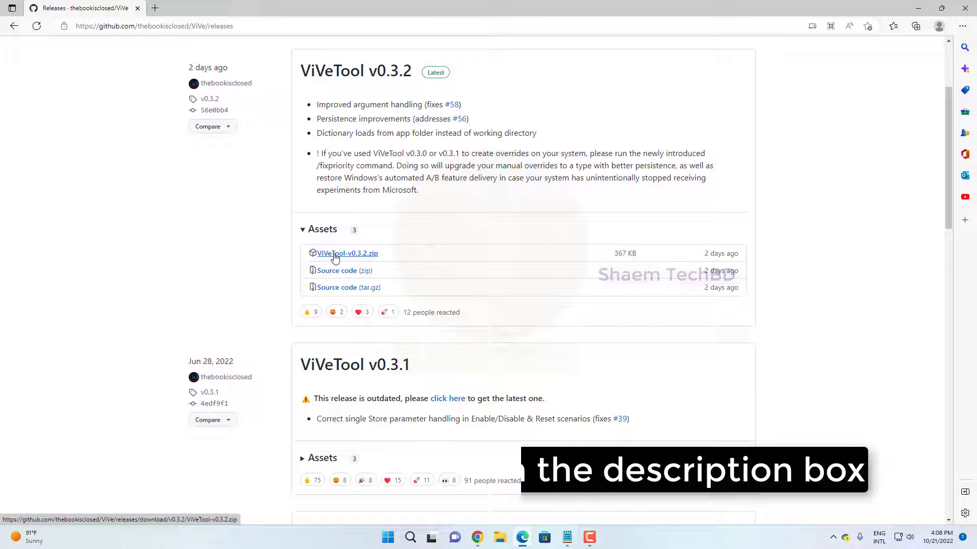
pyautogui.click(330, 258)
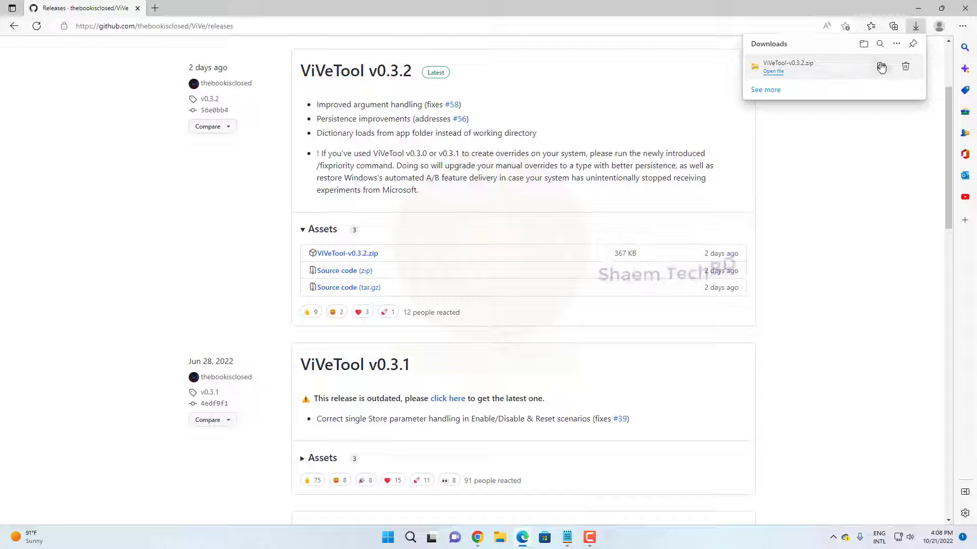
pyautogui.click(881, 70)
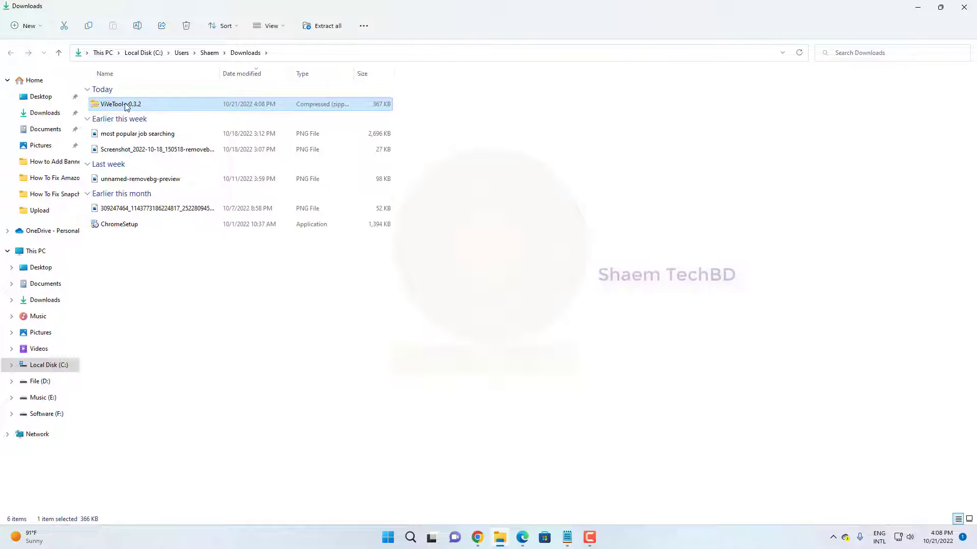
# Extract ViVeTool-v0.3.2.zip with Extract All into its default folder.
pyautogui.rightClick(126, 107)
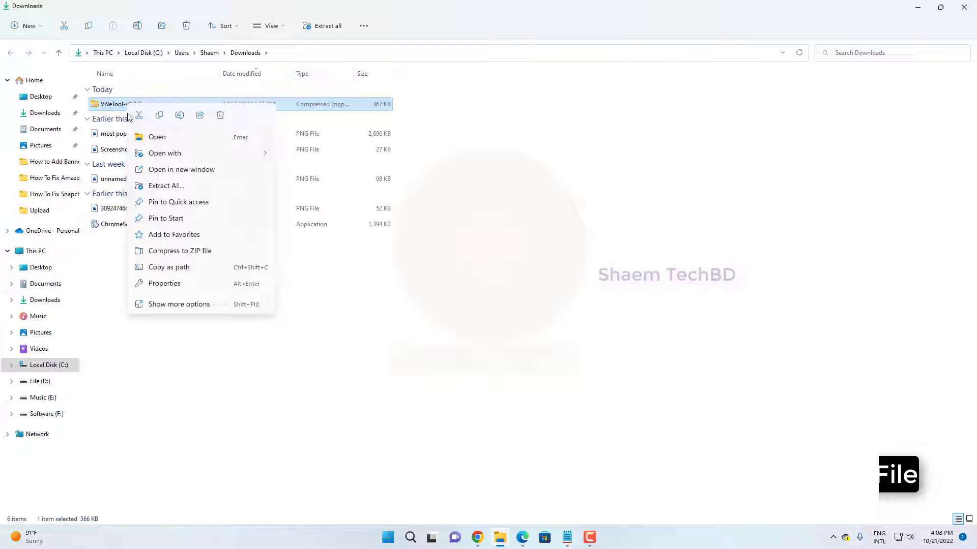
pyautogui.click(166, 186)
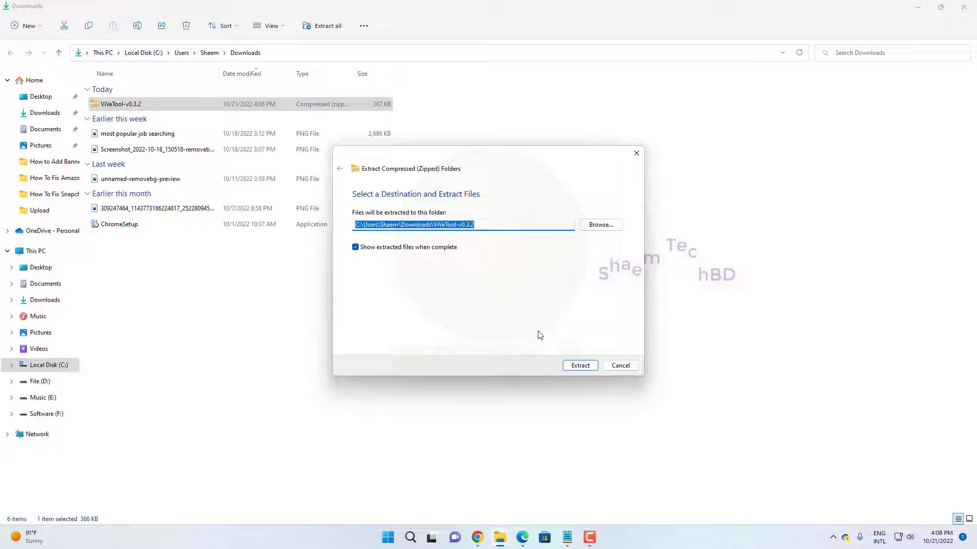
pyautogui.click(580, 365)
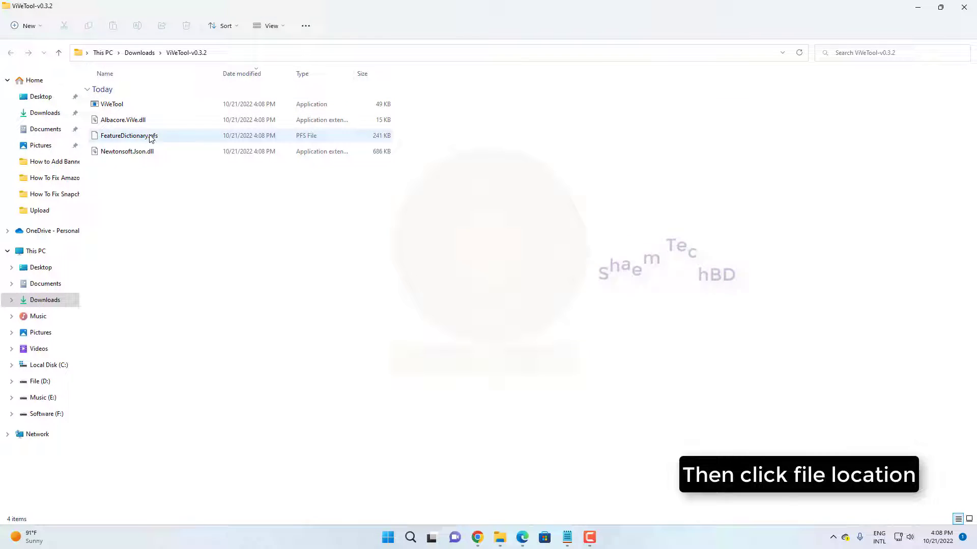
# Copy the ViVeTool folder's path from the address bar and minimize both Explorer windows.
pyautogui.click(259, 53)
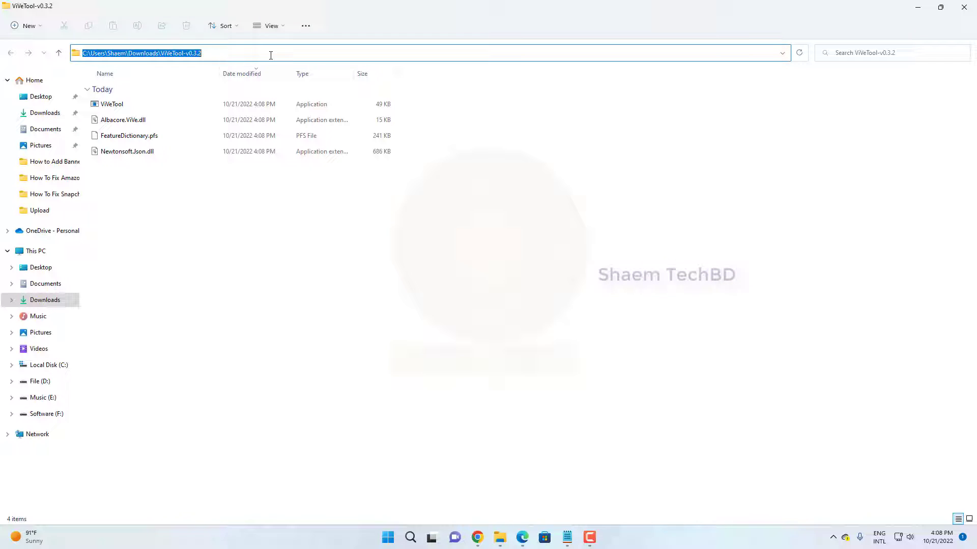
pyautogui.rightClick(210, 55)
pyautogui.click(220, 87)
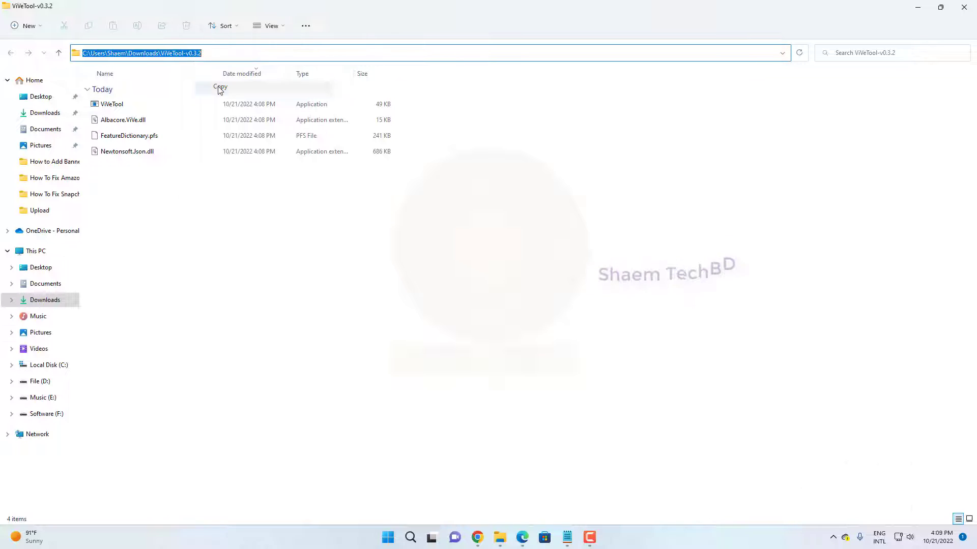
pyautogui.click(449, 331)
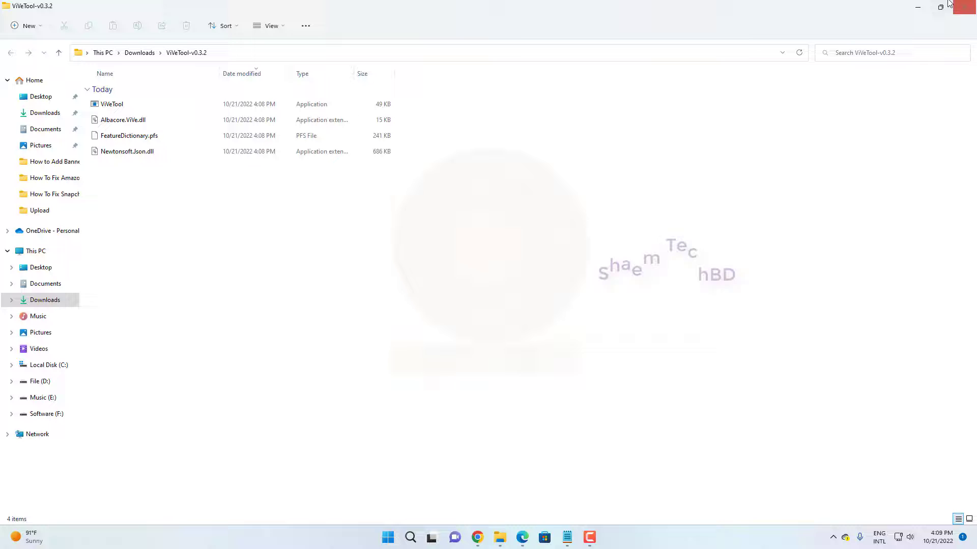
pyautogui.click(918, 8)
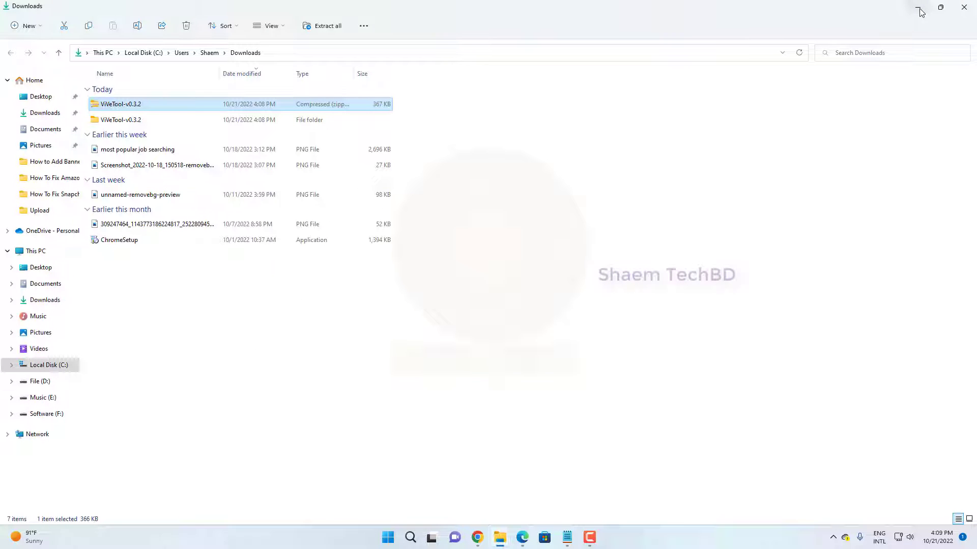
pyautogui.click(921, 9)
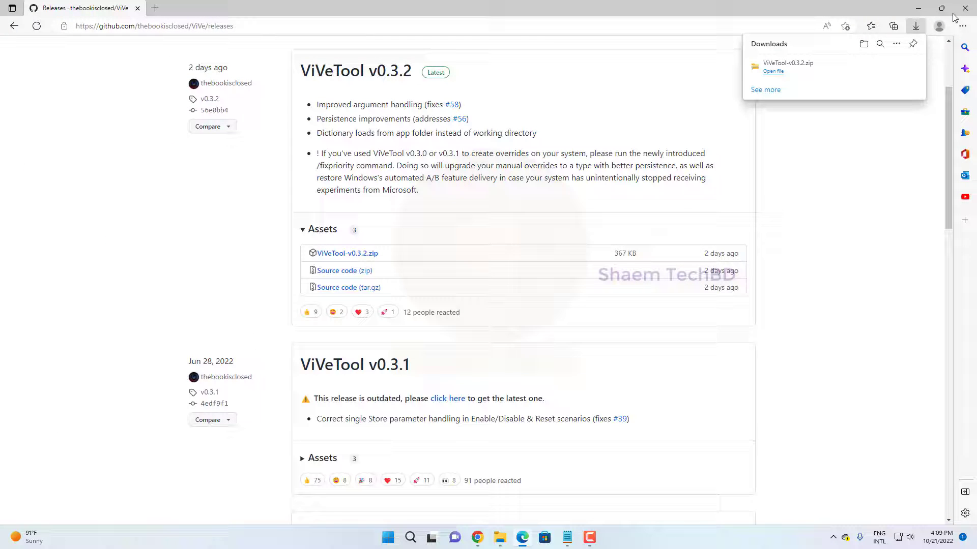
# Close the Edge releases page and start a Start menu search for cmd.
pyautogui.click(963, 8)
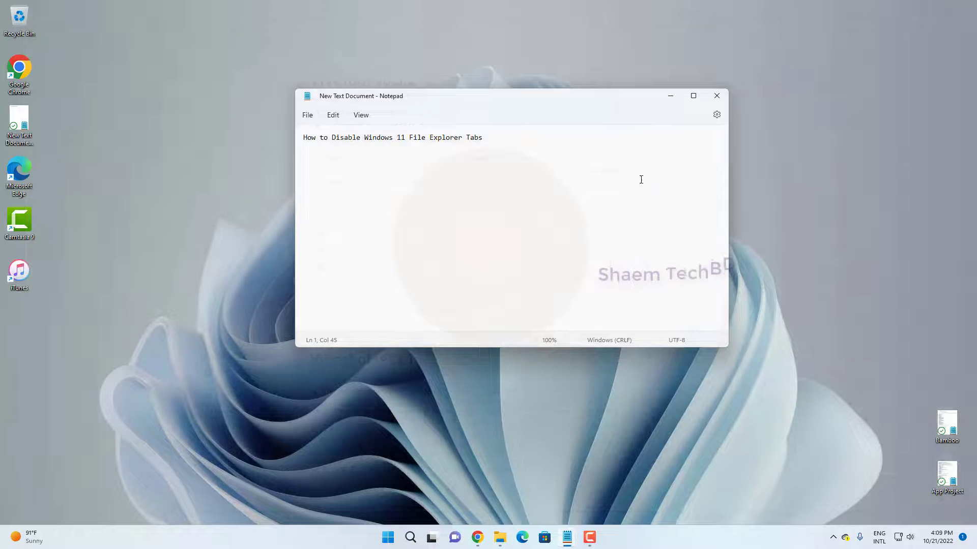
pyautogui.click(387, 538)
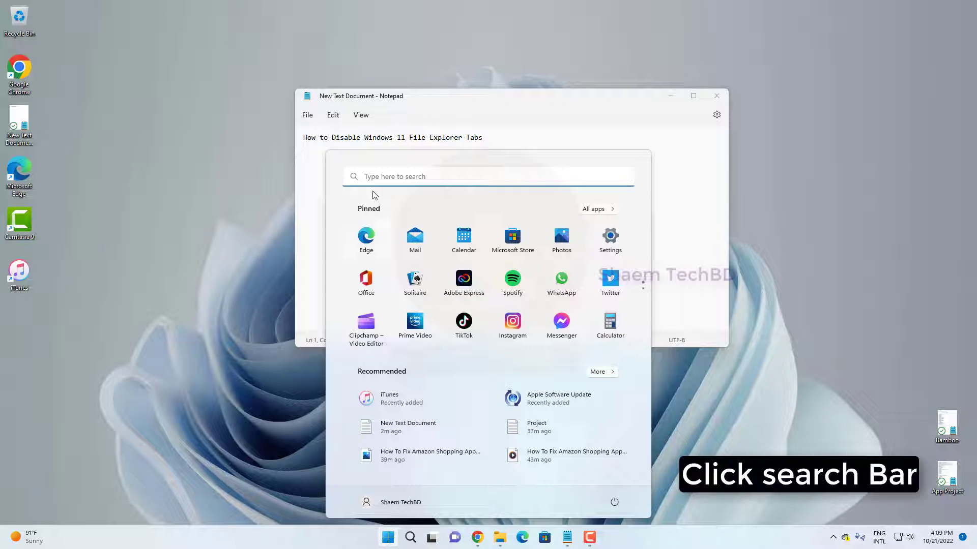
pyautogui.click(380, 178)
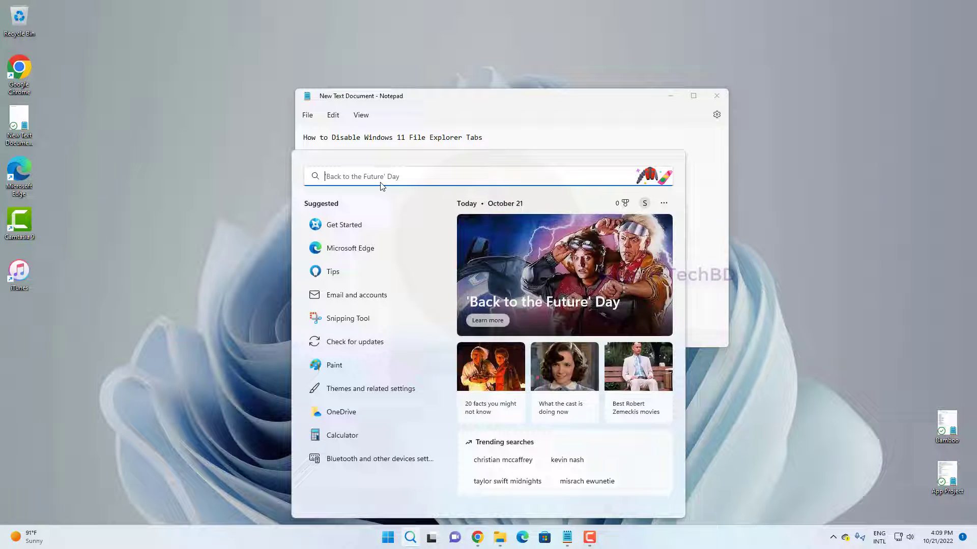
pyautogui.write('cmd')
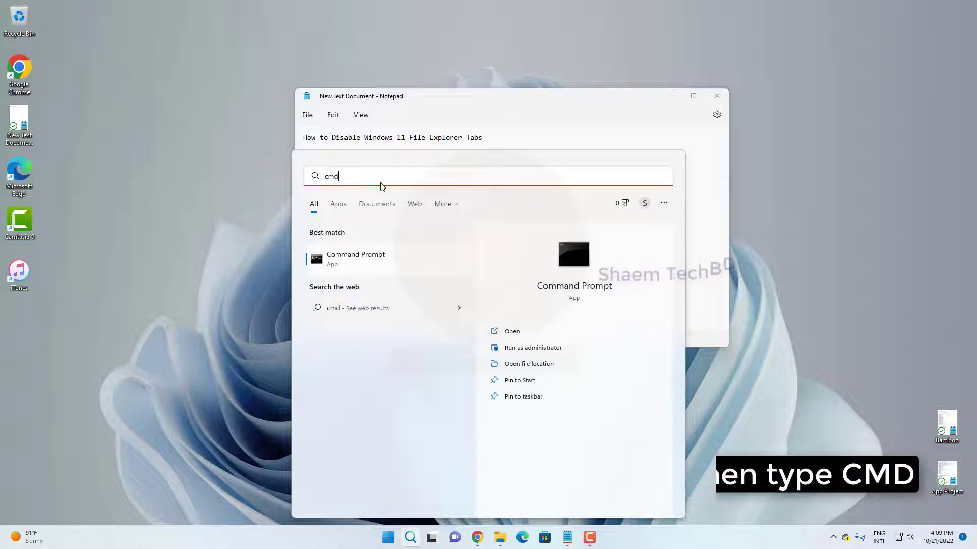
# In a maximized admin console, cd to the ViVeTool folder and disable IDs 37634385 and 36354489.
pyautogui.click(518, 348)
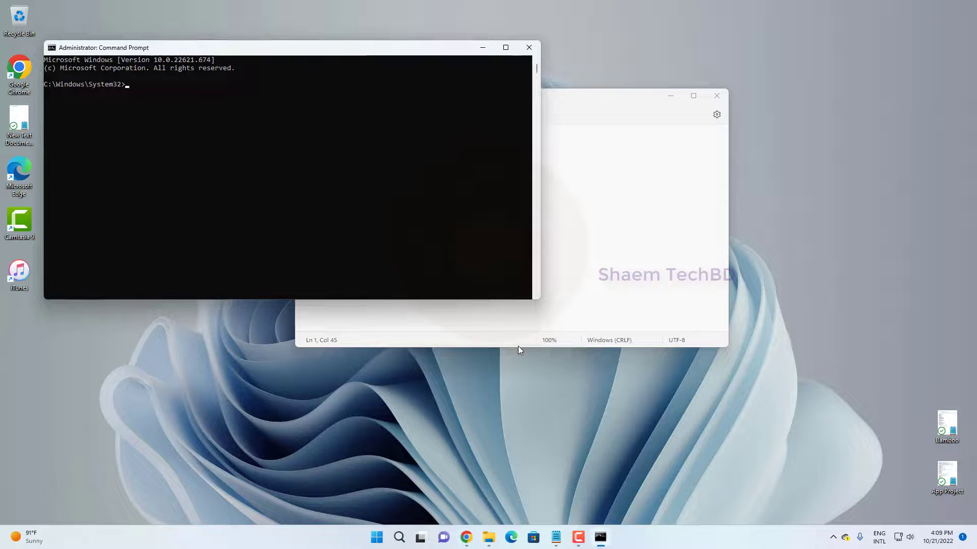
pyautogui.click(504, 48)
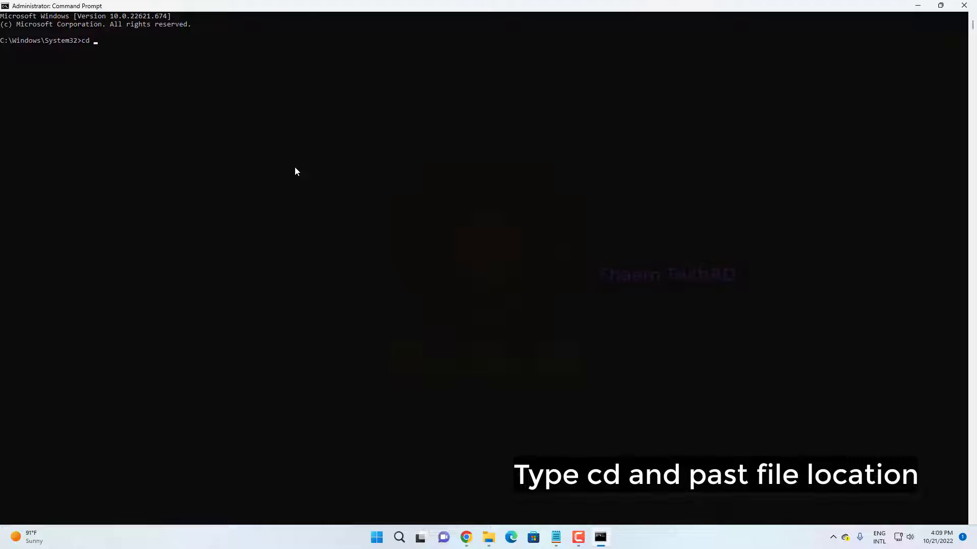
pyautogui.hotkey('ctrl', 'v')
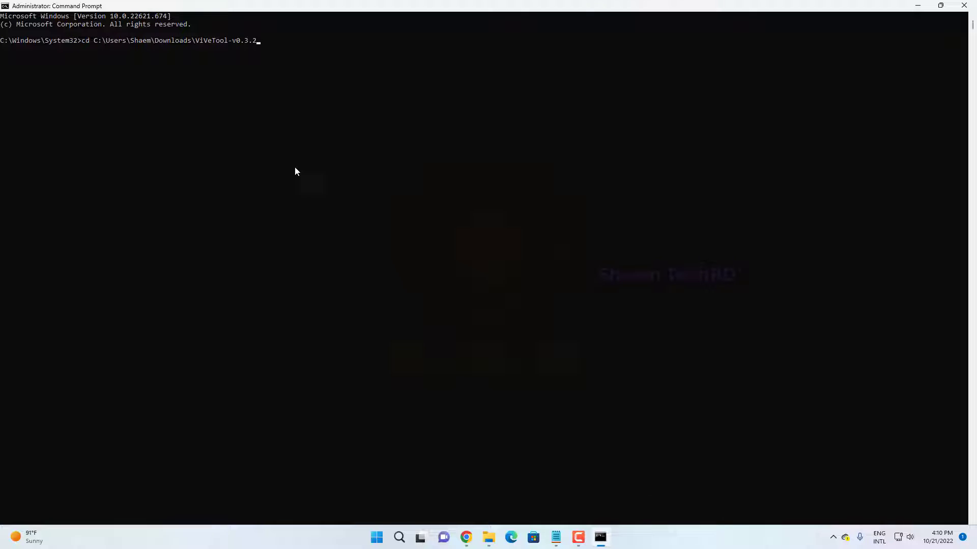
pyautogui.press('Return')
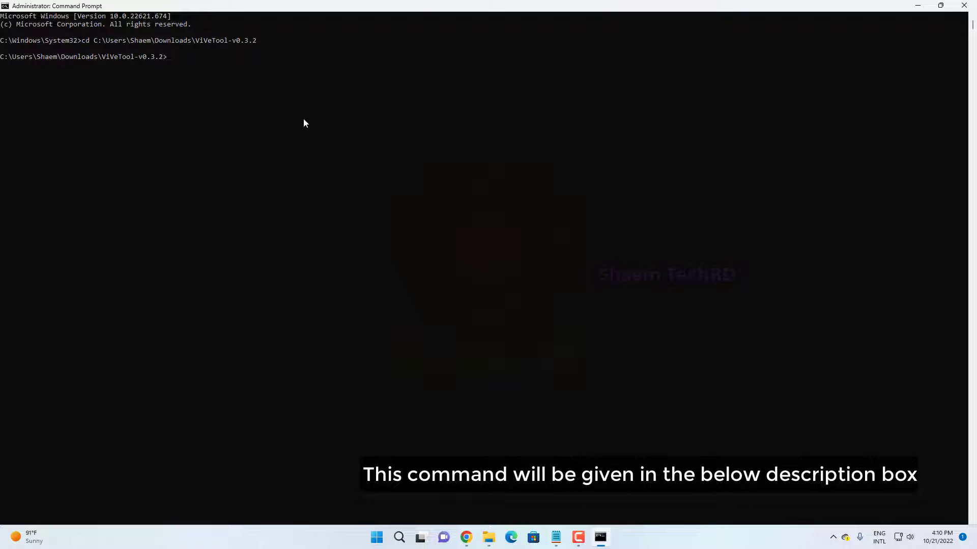
pyautogui.write('vivetool /disable /id:37634385')
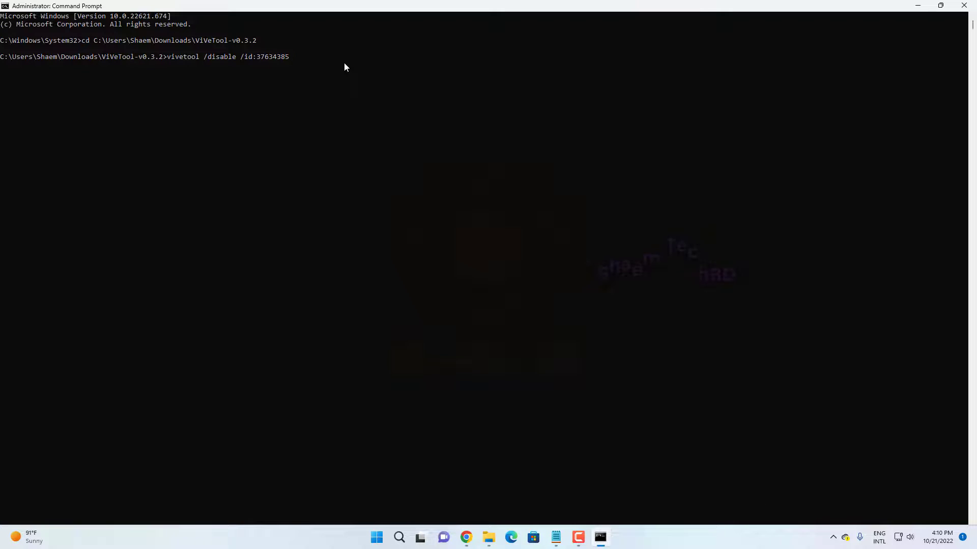
pyautogui.press('Return')
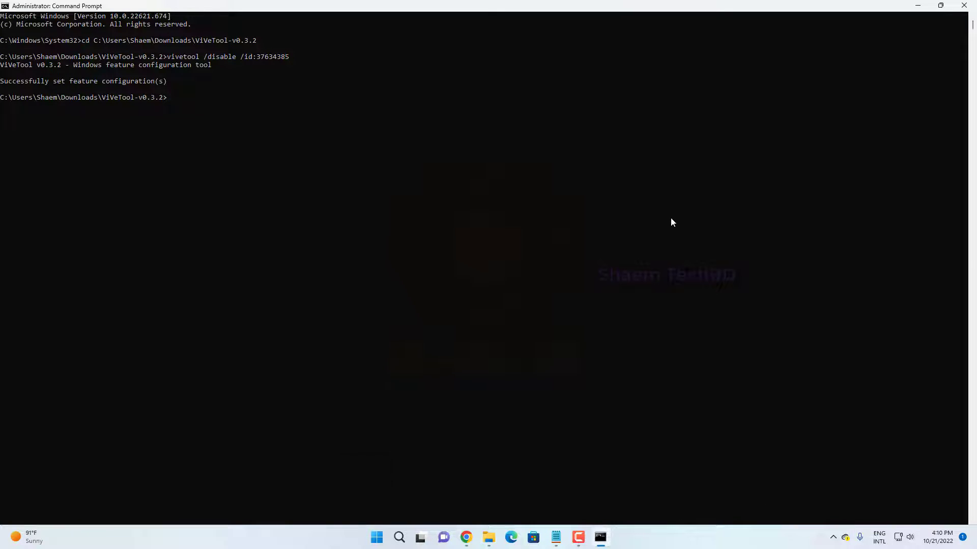
pyautogui.write('vivetool /disable /id:36354489')
pyautogui.press('Return')
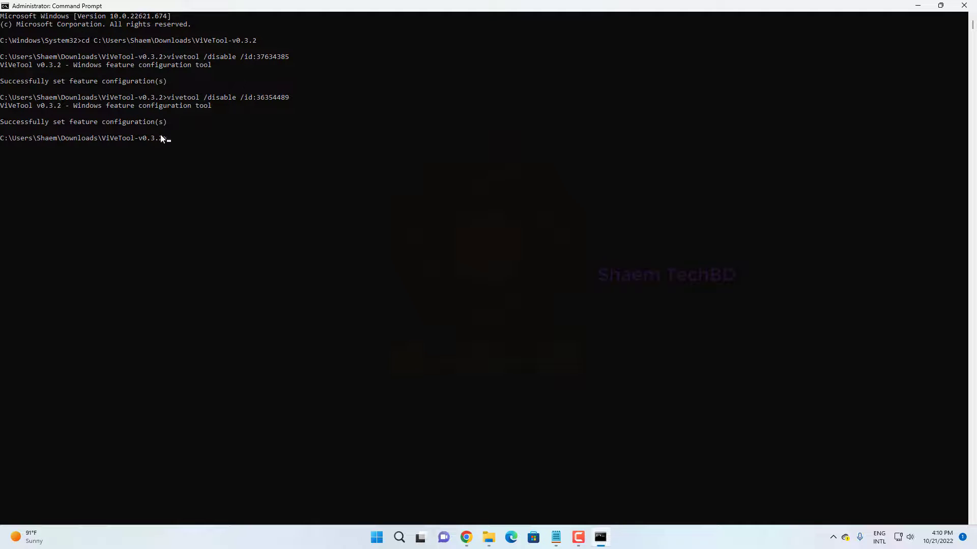
# Close Command Prompt, view Restart in the Start menu power options, then dismiss the menus.
pyautogui.click(965, 7)
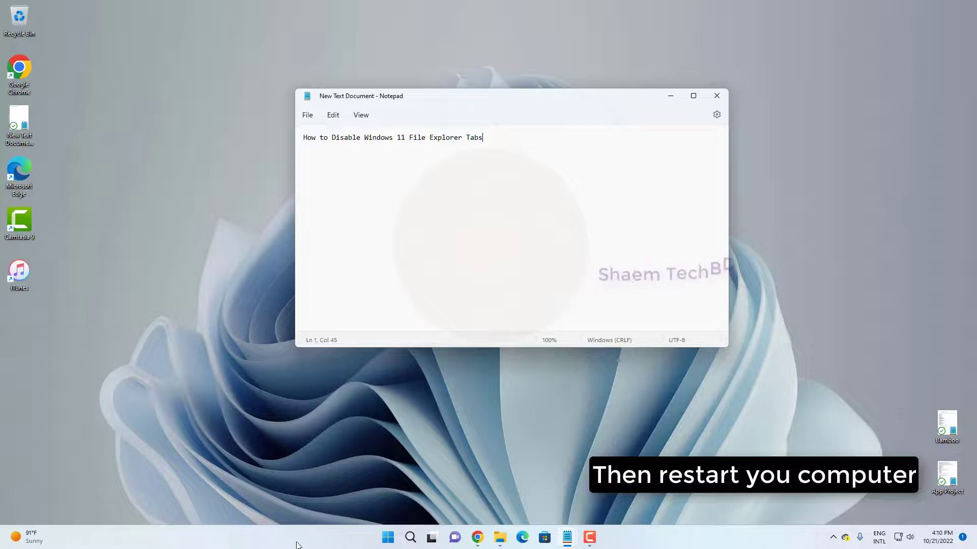
pyautogui.click(388, 538)
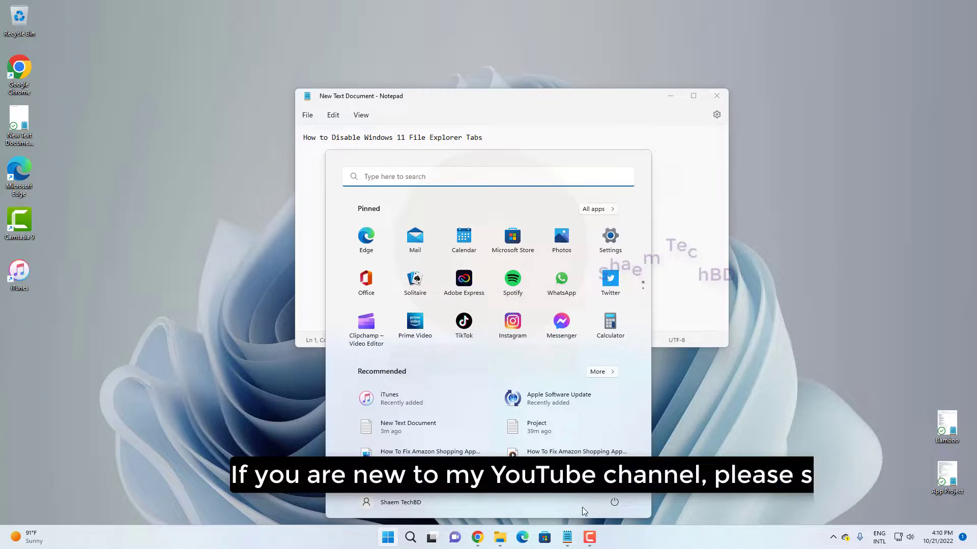
pyautogui.click(615, 502)
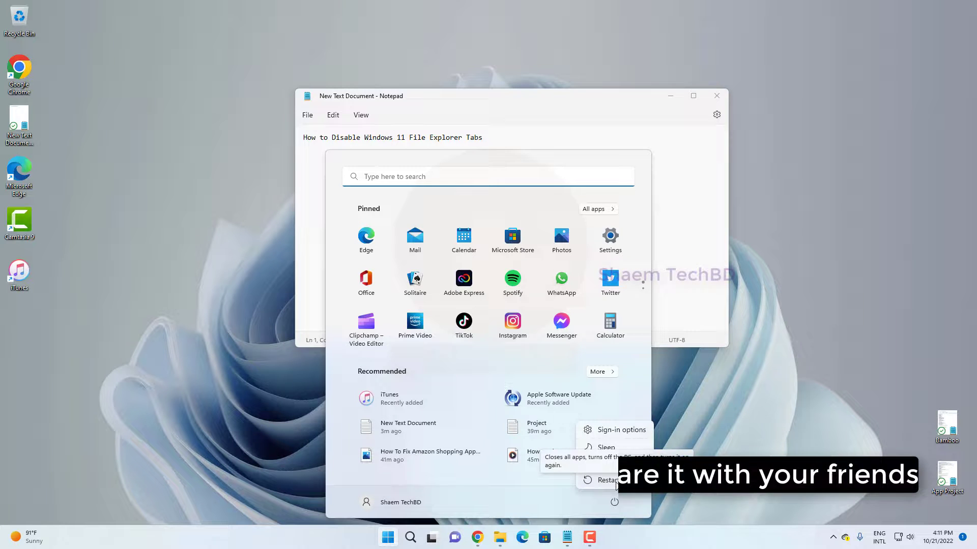
pyautogui.press('Escape')
pyautogui.click(781, 427)
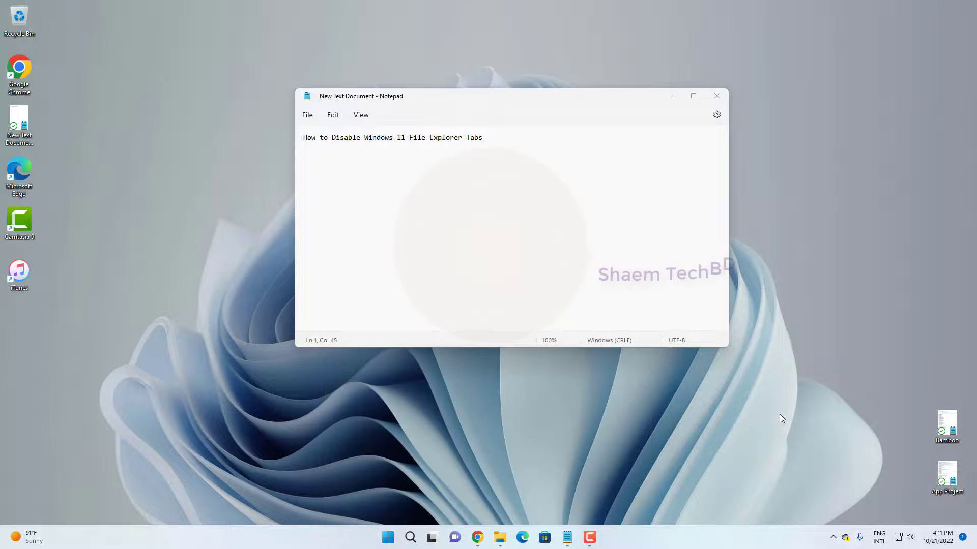